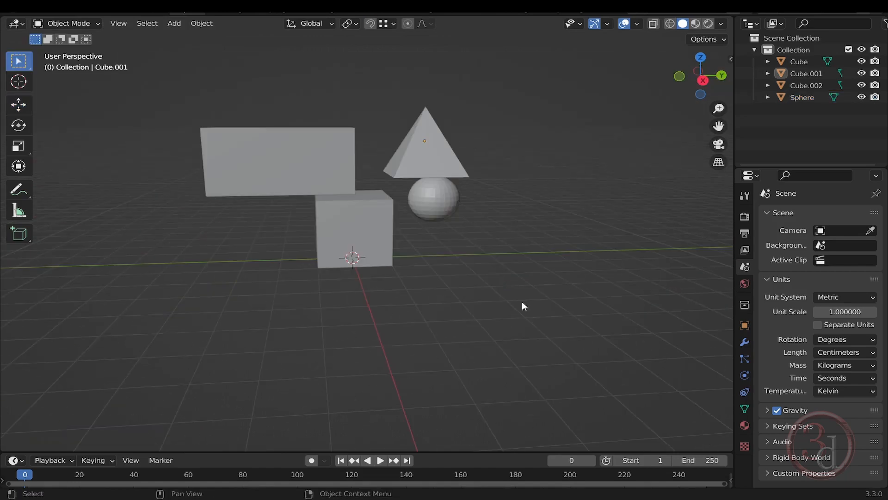
Set the snapping target to Vertex
middle_drag(523, 303, 560, 288)
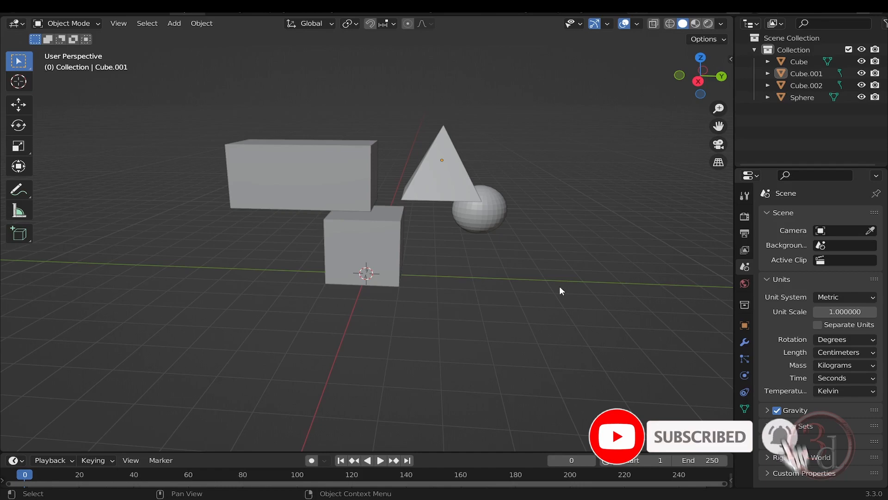
middle_drag(535, 313, 511, 267)
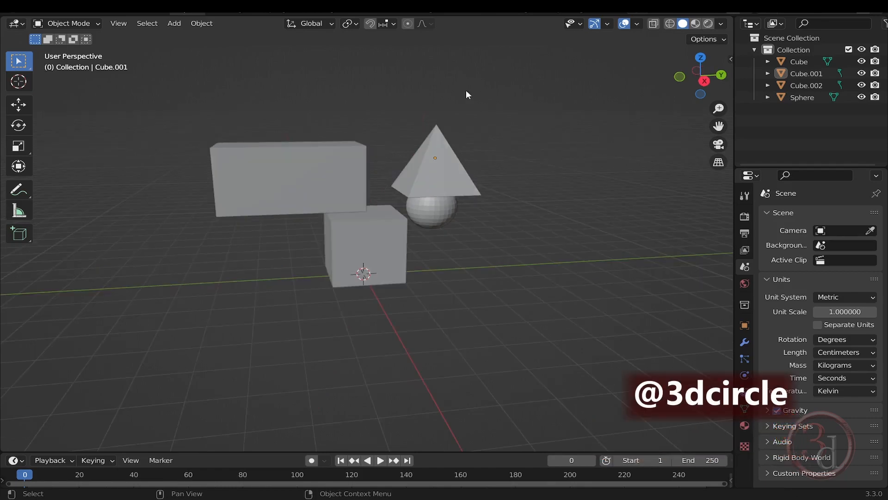
click(394, 23)
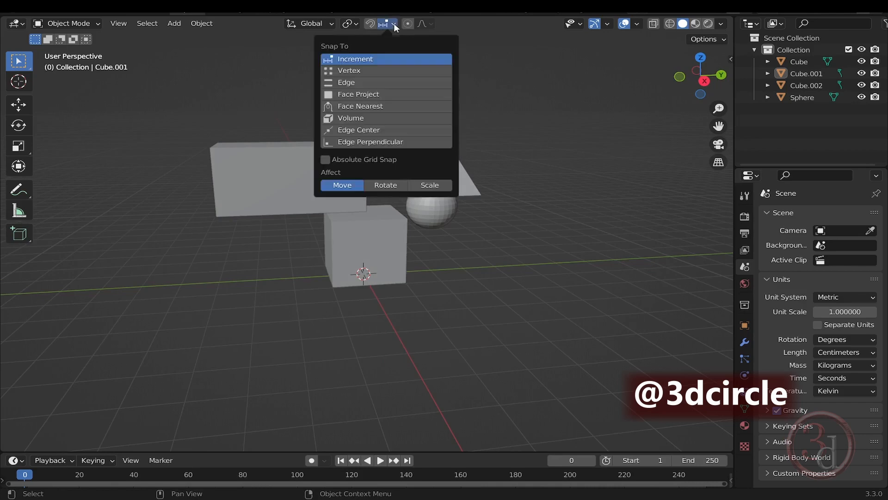
click(358, 71)
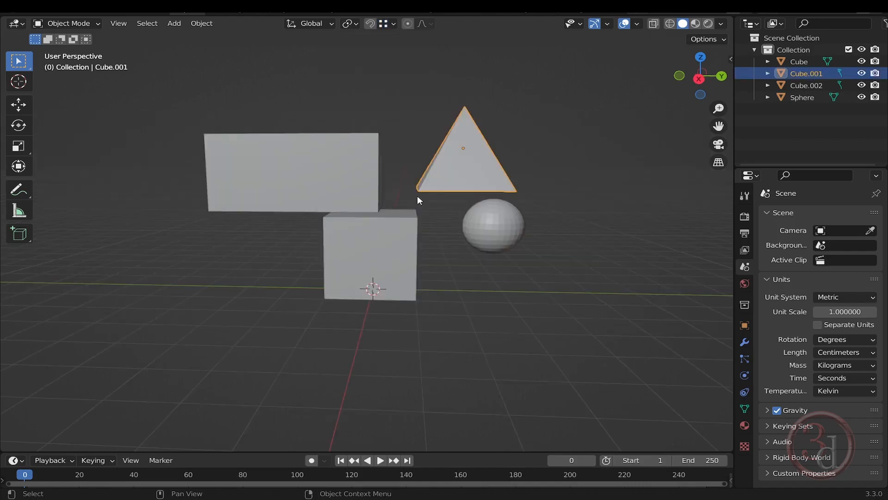
click(560, 159)
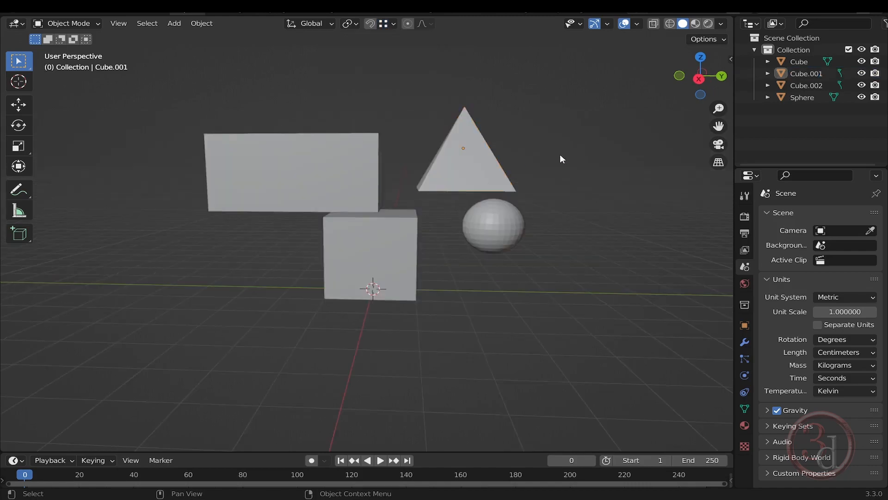
Move the pyramid down along Z, vertex-snapping its base level with the cube's top corner
click(478, 169)
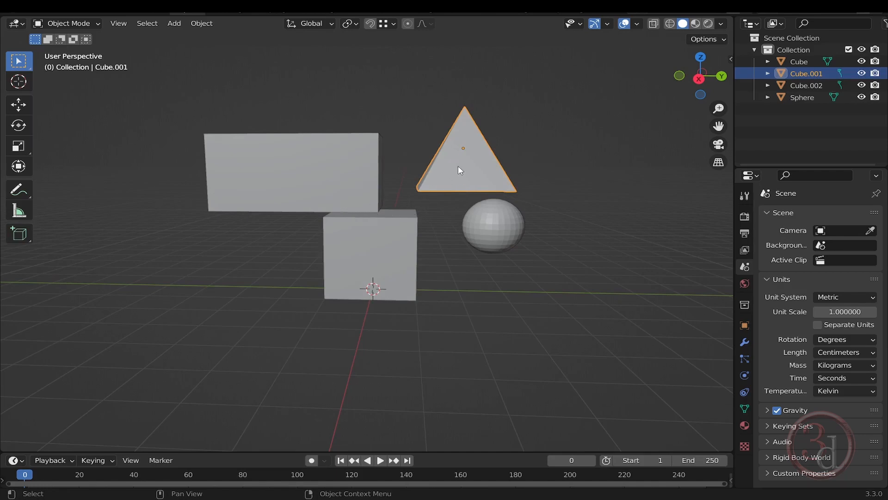
key(g)
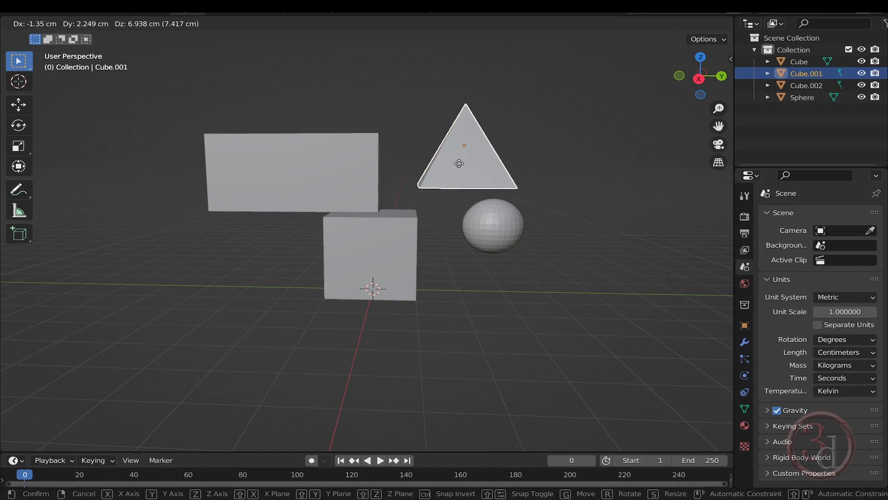
key(z)
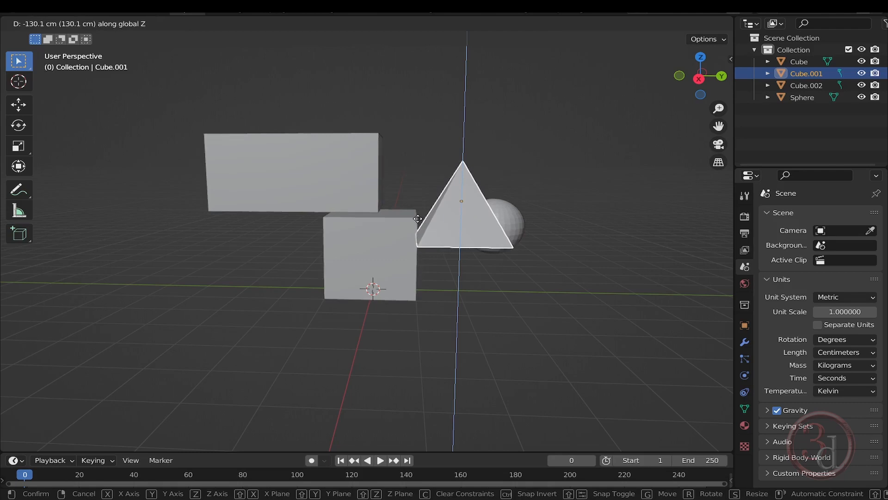
key(ctrl)
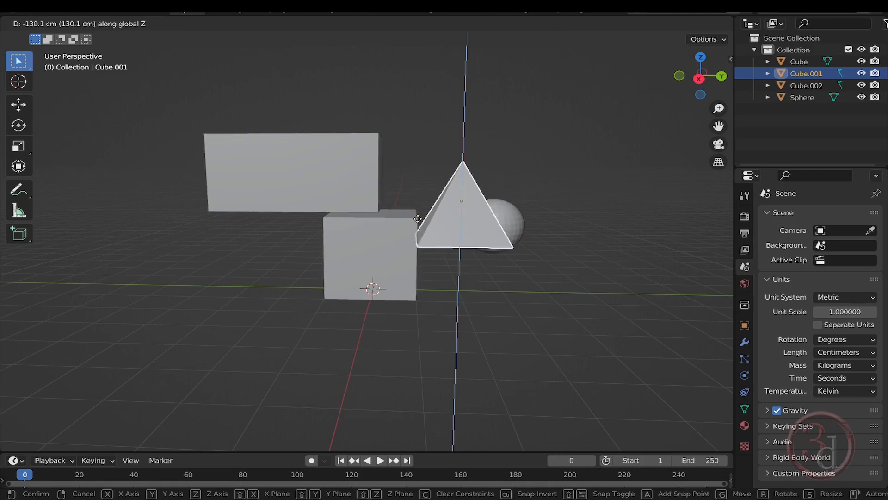
key(ctrl)
key(ctrl)
key(ctrl)
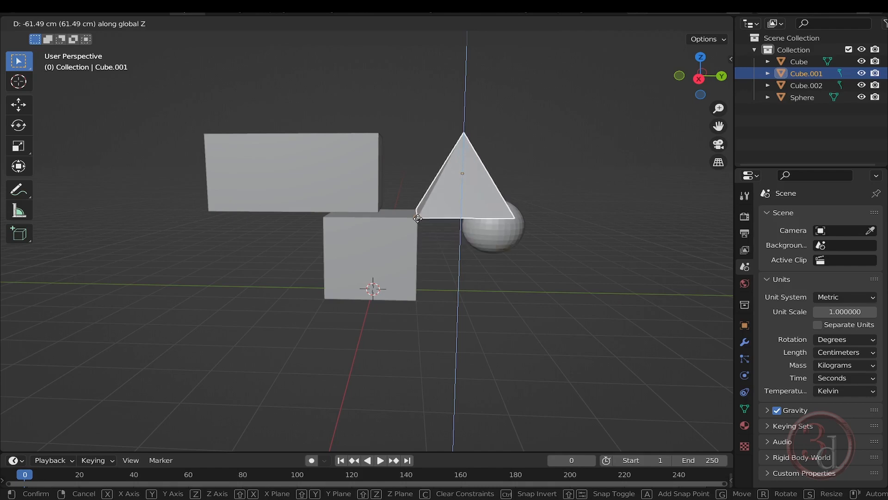
click(418, 218)
mouse_move(451, 234)
middle_down()
mouse_move(459, 250)
mouse_move(440, 266)
mouse_move(259, 269)
mouse_move(412, 280)
mouse_move(457, 267)
mouse_move(451, 252)
middle_up()
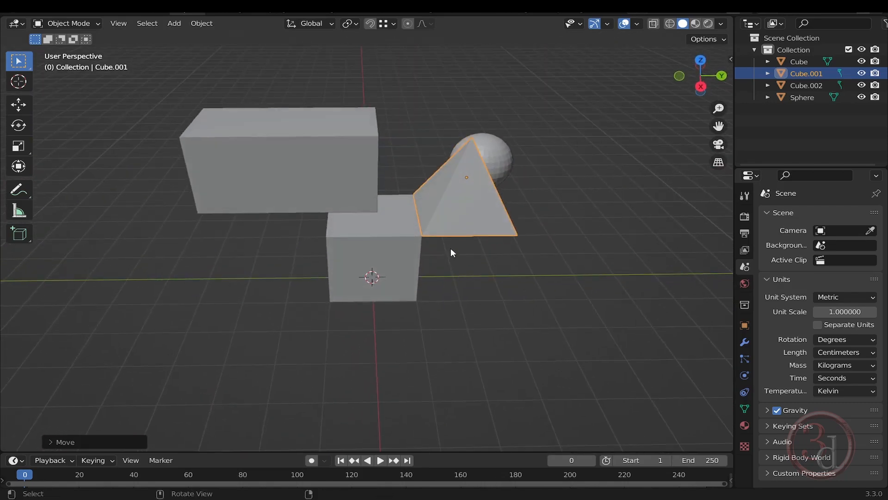
Enter Edit Mode on the long box and select its upper front corner vertex nearest the pyramid
middle_drag(463, 215, 362, 197)
click(357, 179)
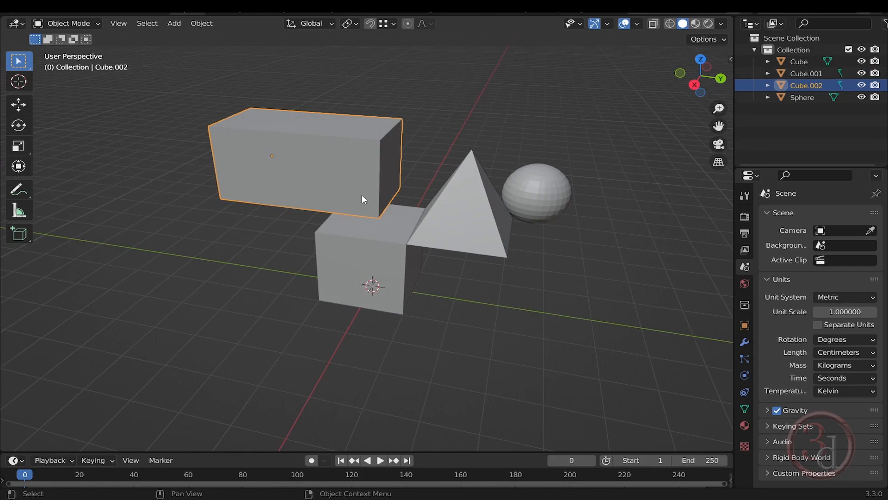
key(Tab)
click(449, 144)
shift+middle_drag(381, 142, 387, 185)
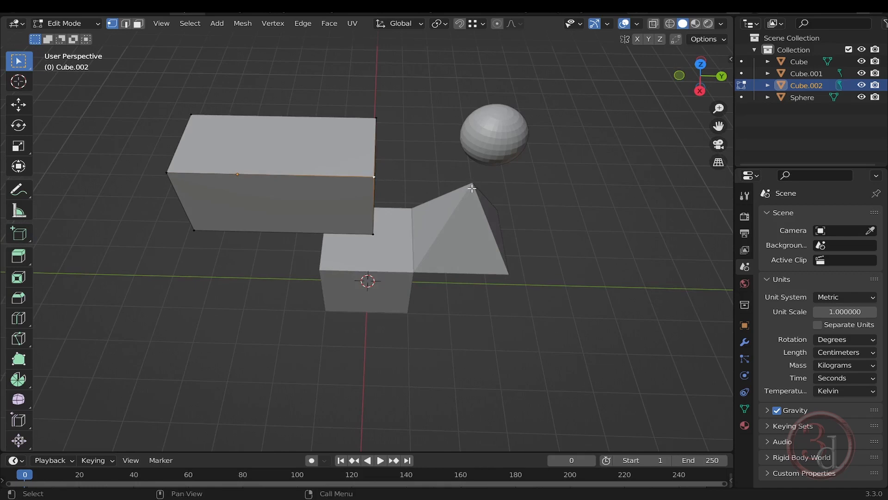
middle_drag(482, 189, 437, 180)
Move the box's selected upper corner vertex and snap it onto the pyramid's apex
key(g)
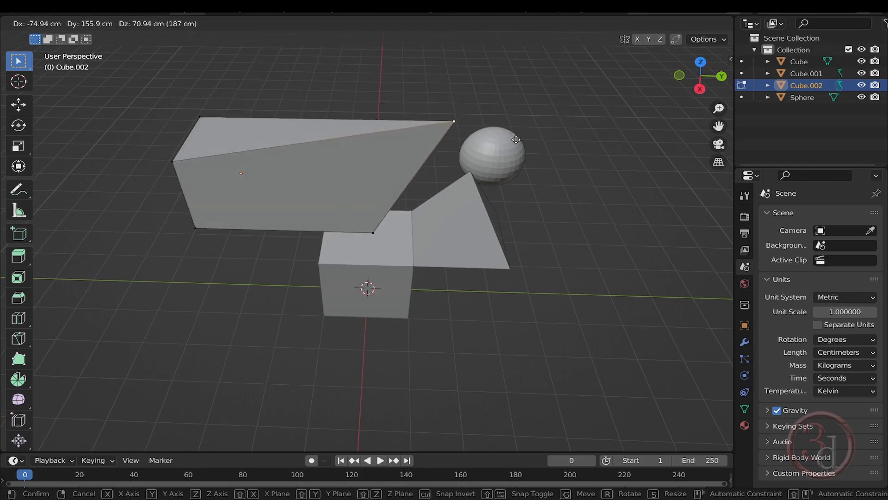
right_click(478, 195)
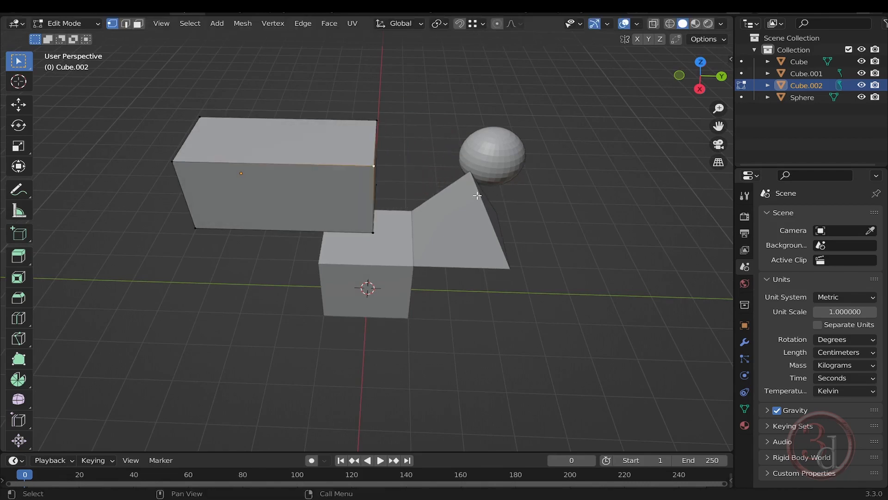
middle_drag(467, 198, 412, 162)
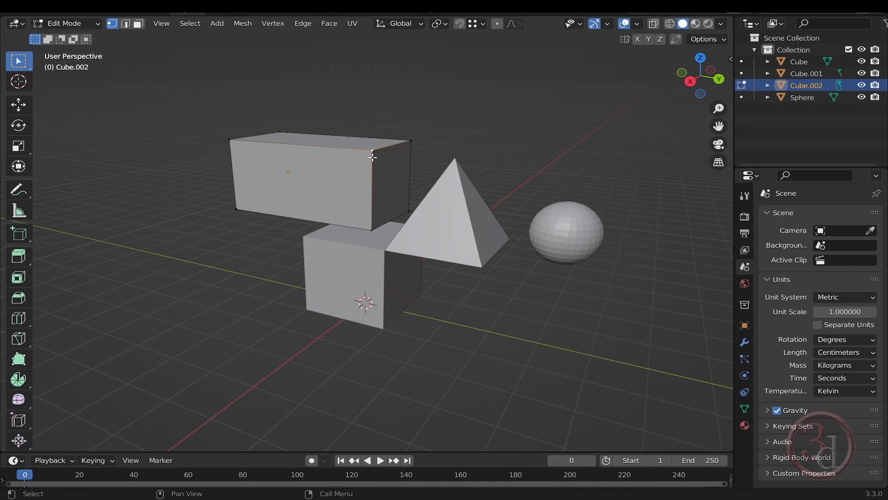
key(g)
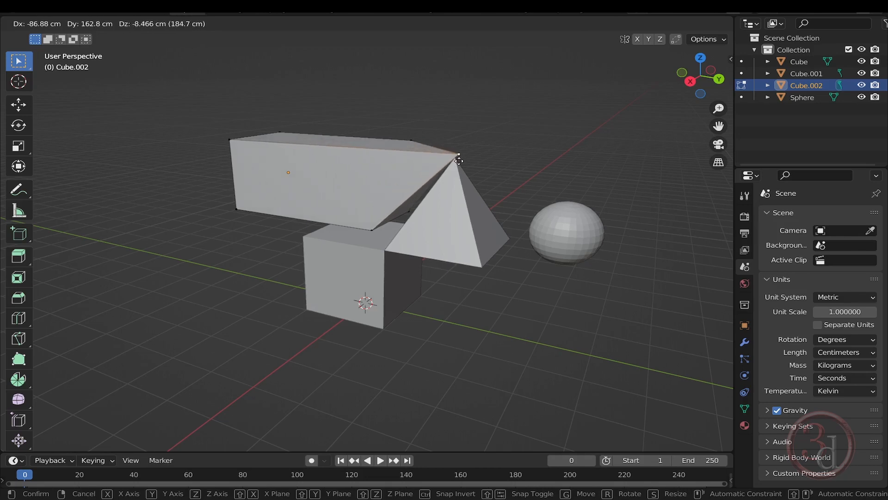
key(ctrl)
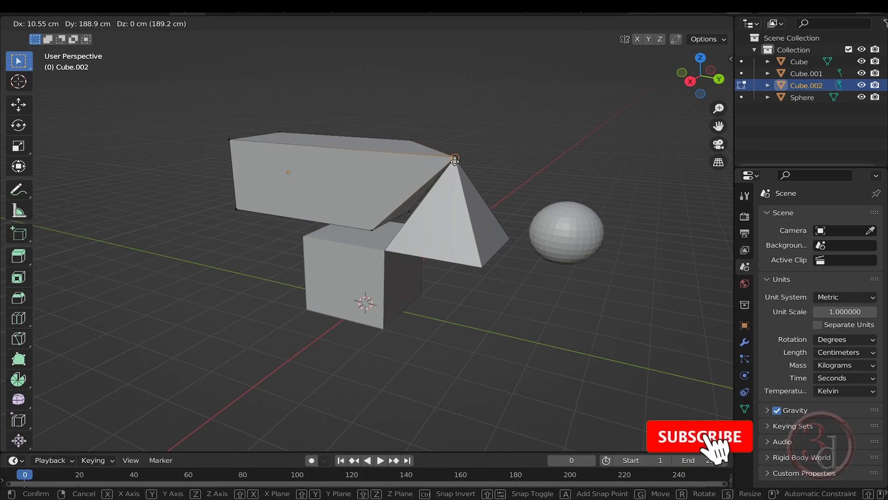
click(455, 159)
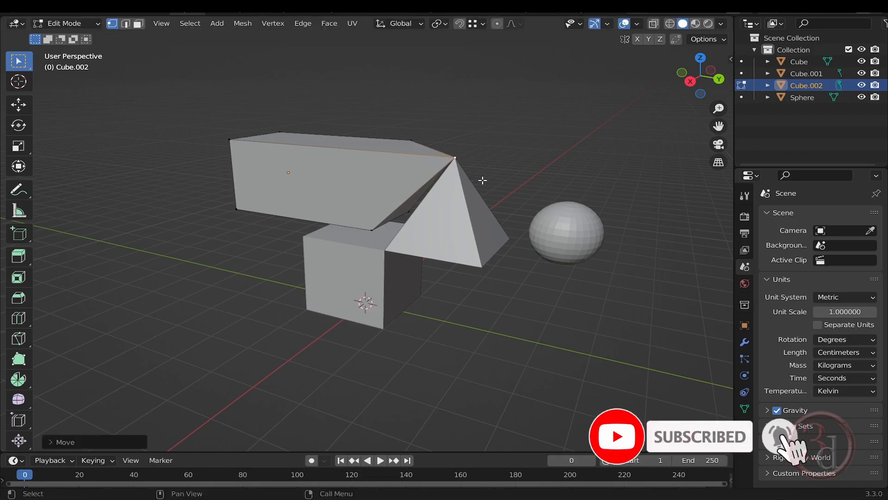
Set snapping to Edge and move the box's lower front corner vertex along X onto the cube's top edge
middle_drag(485, 180, 511, 127)
click(483, 24)
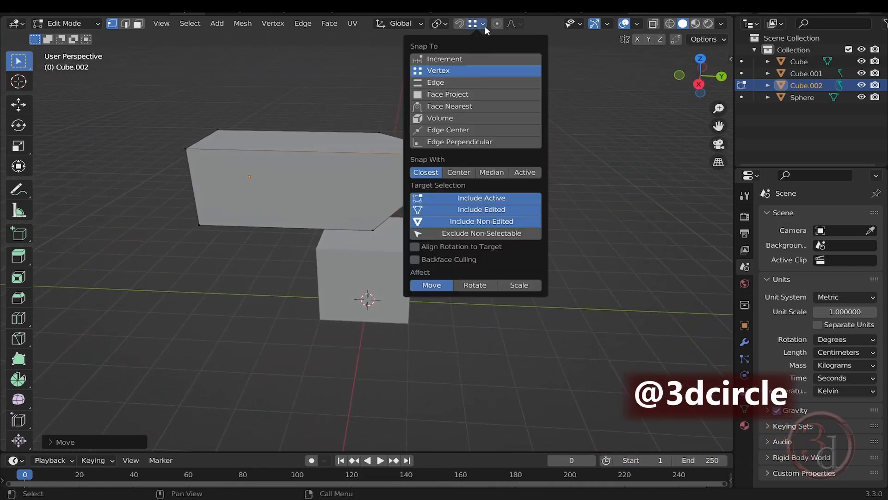
click(445, 82)
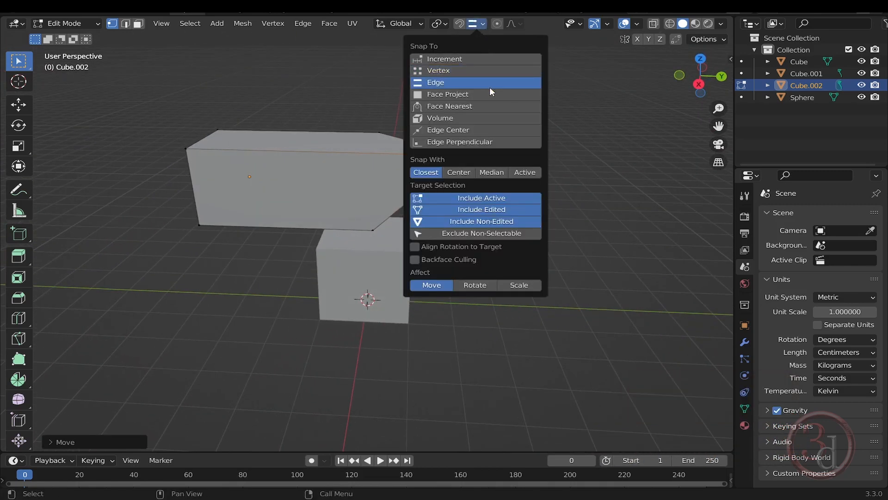
middle_drag(489, 166, 298, 270)
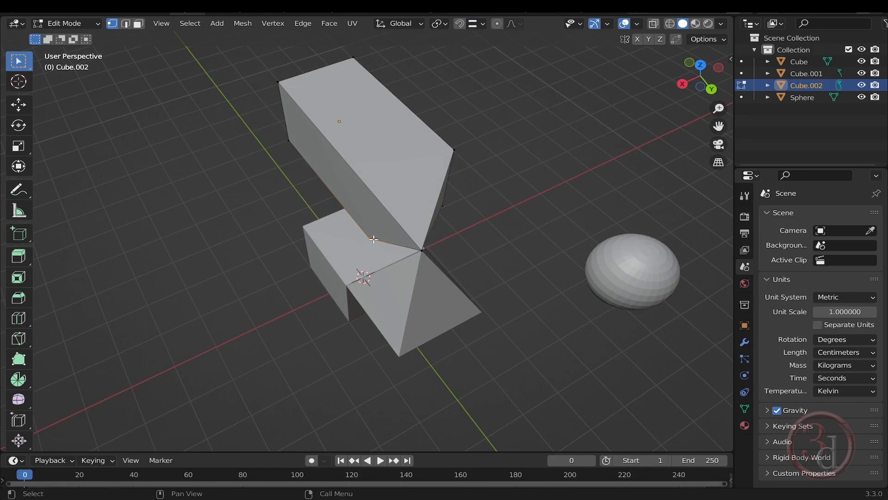
key(g)
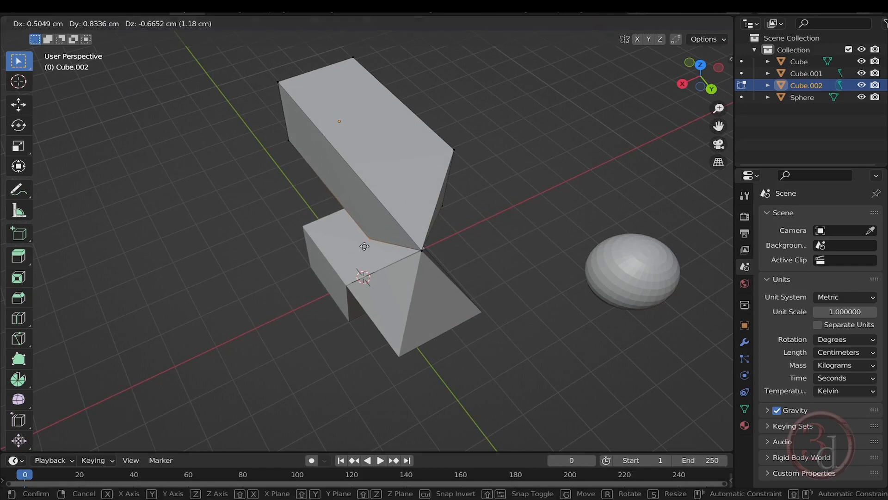
key(x)
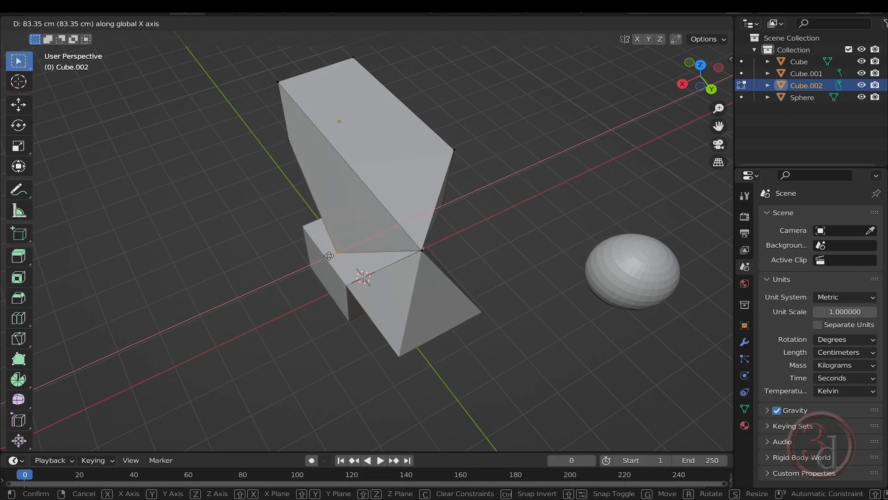
key(ctrl)
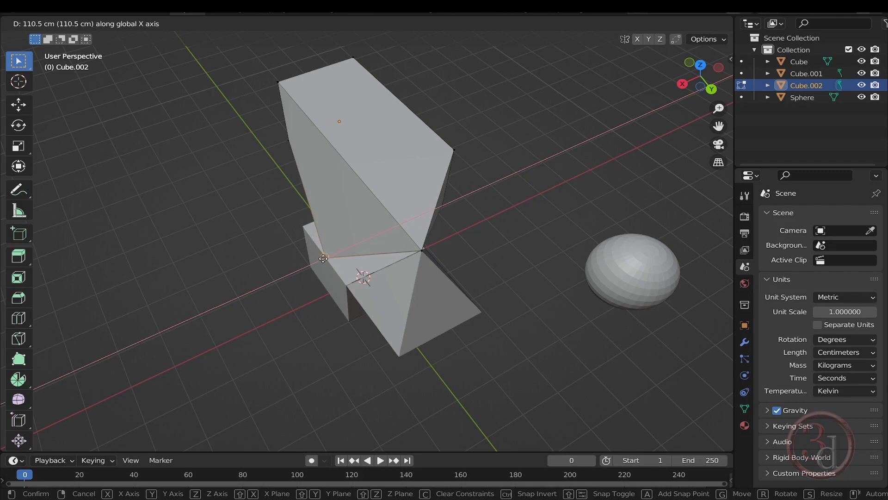
click(329, 274)
middle_drag(303, 293, 410, 253)
drag(428, 285, 471, 328)
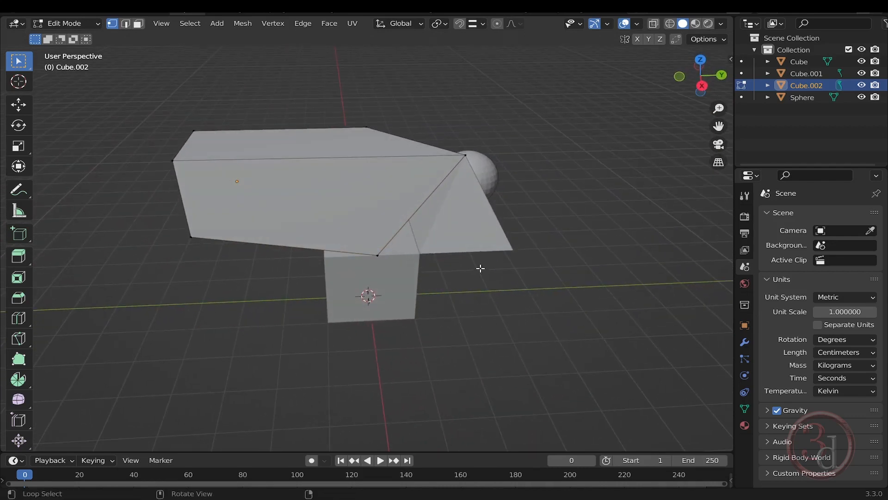
Set the snapping target back to Vertex and turn snapping on permanently
click(483, 24)
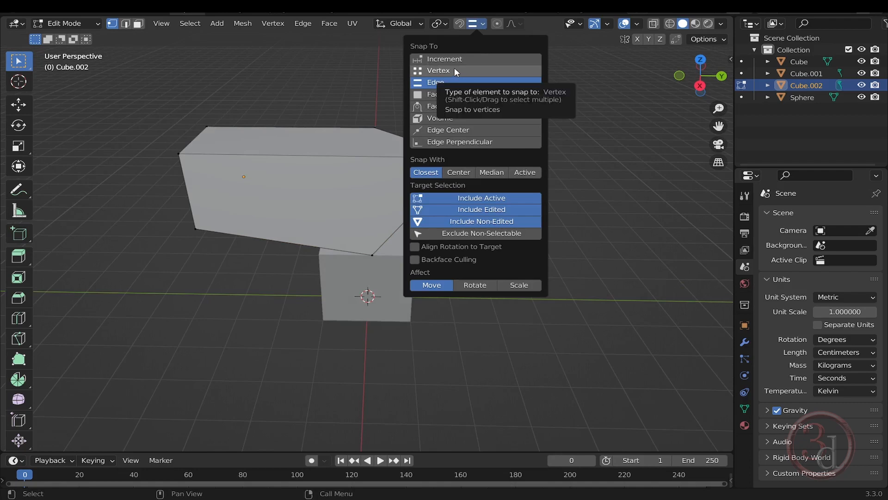
click(444, 74)
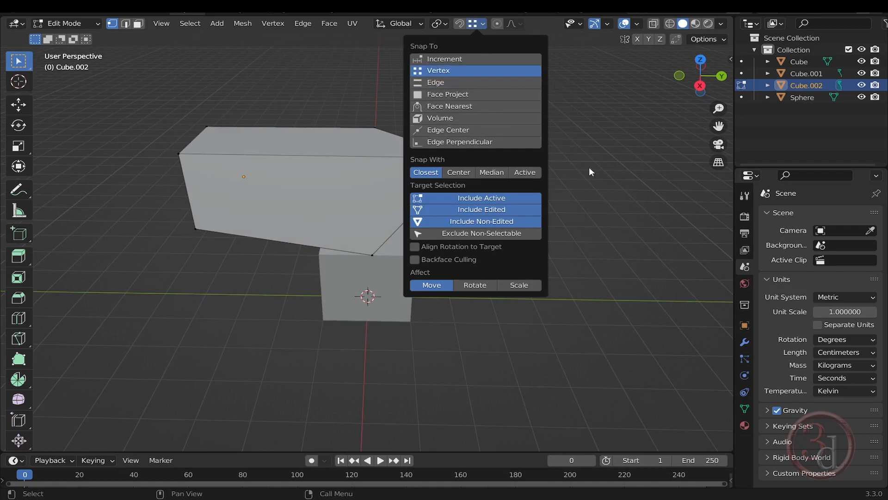
middle_drag(561, 192, 519, 144)
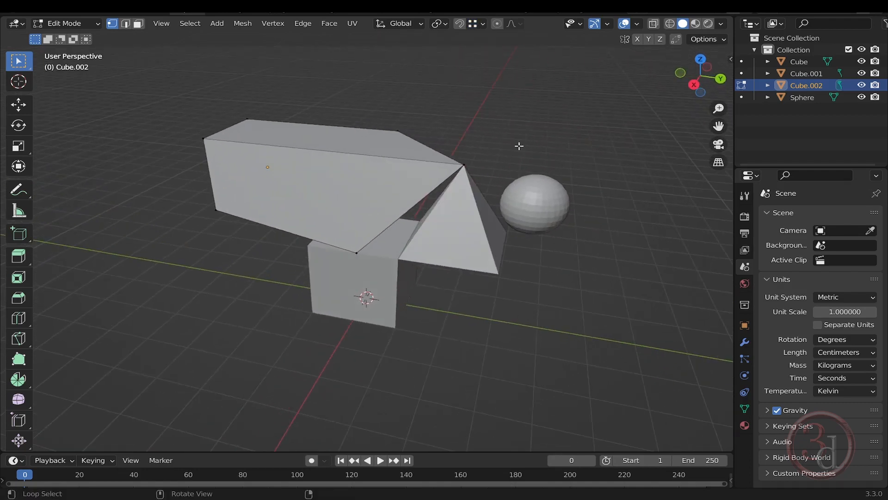
click(460, 24)
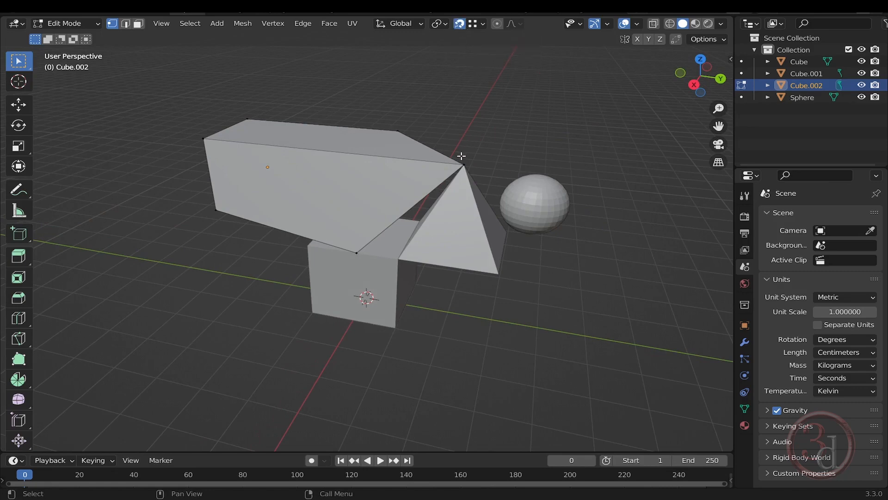
Return to Object Mode and use the Move tool to shift the sphere along Y past the long box's far end
key(Tab)
key(Tab)
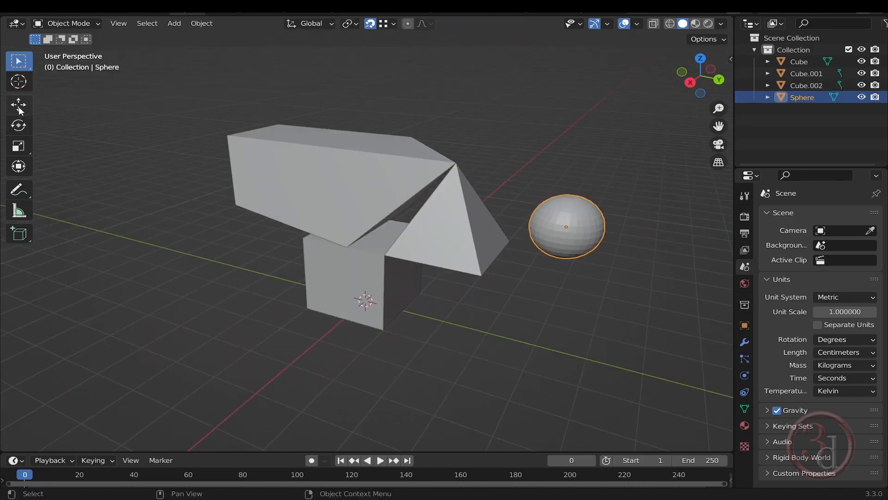
click(18, 105)
middle_drag(615, 278, 523, 253)
drag(540, 238, 225, 131)
middle_drag(225, 131, 240, 176)
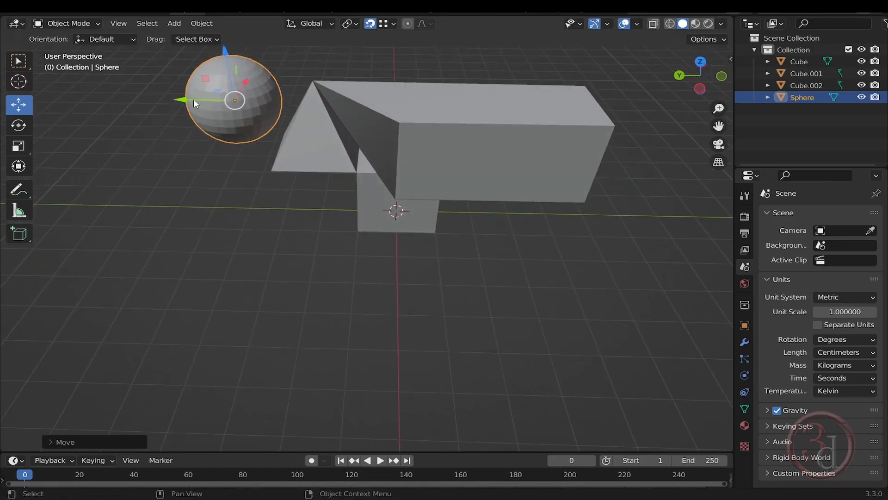
drag(194, 103, 617, 113)
shift+middle_drag(619, 150, 397, 149)
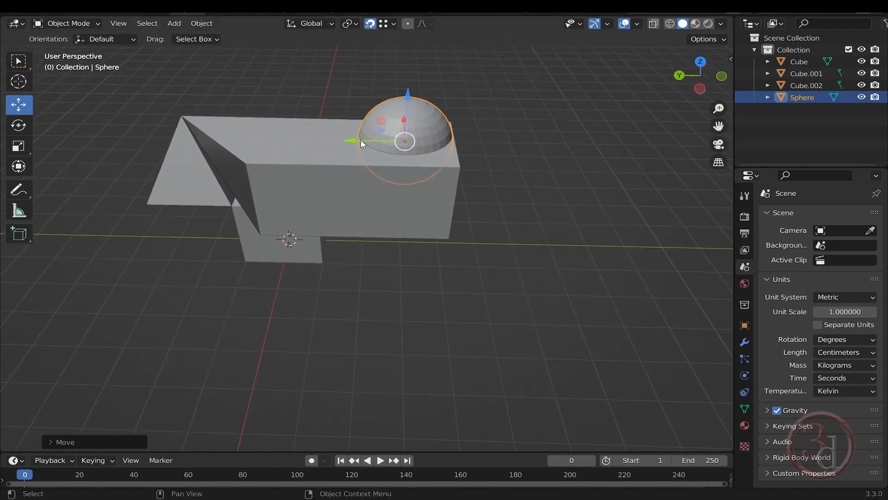
drag(360, 140, 474, 141)
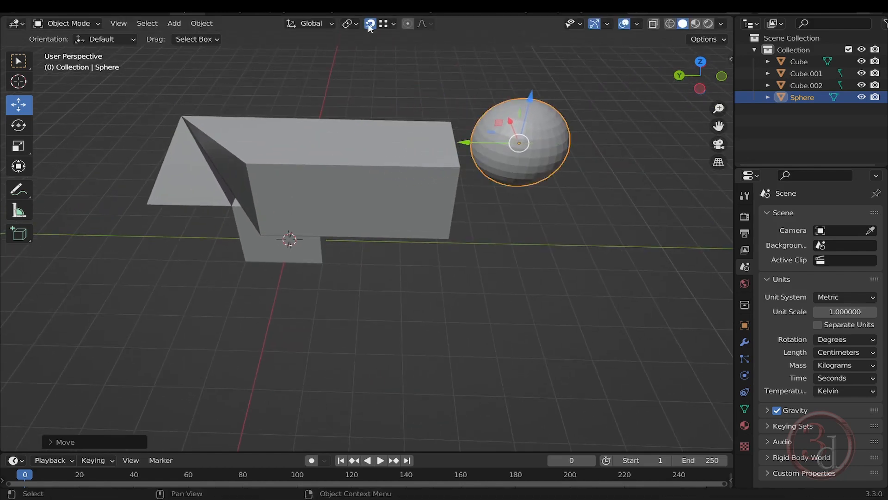
Turn off permanent snapping and move the sphere along Y to the long box's nearest upper corner
middle_drag(501, 191, 431, 231)
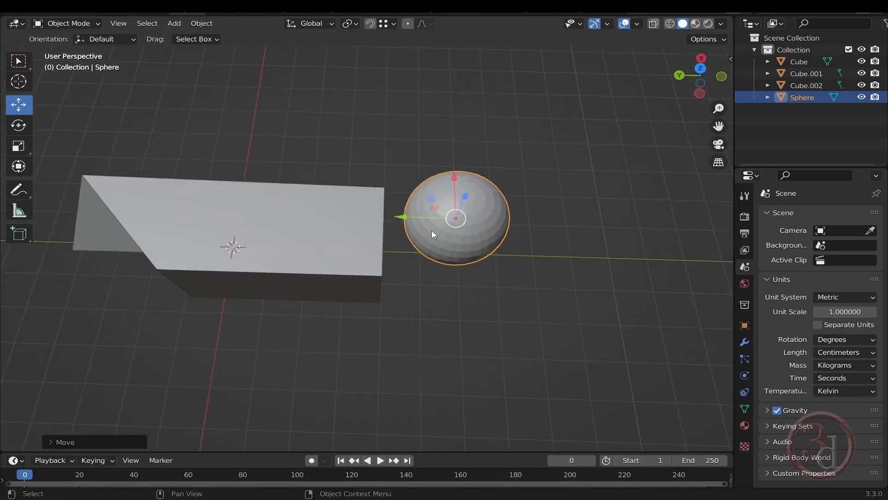
scroll(424, 214, up, 1)
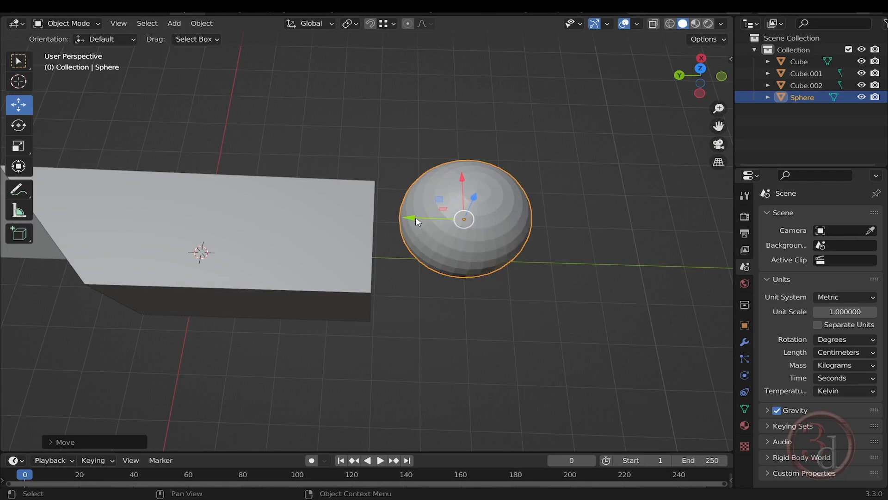
drag(410, 218, 377, 183)
middle_drag(404, 272, 359, 228)
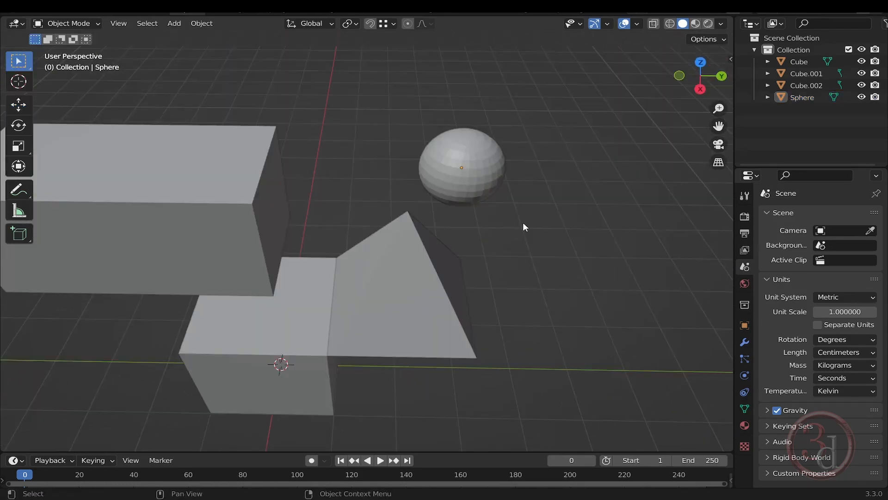
Select the sphere and move it along Y, away from the pyramid and behind the long box
mouse_move(537, 259)
middle_down()
mouse_move(531, 230)
mouse_move(525, 249)
middle_up()
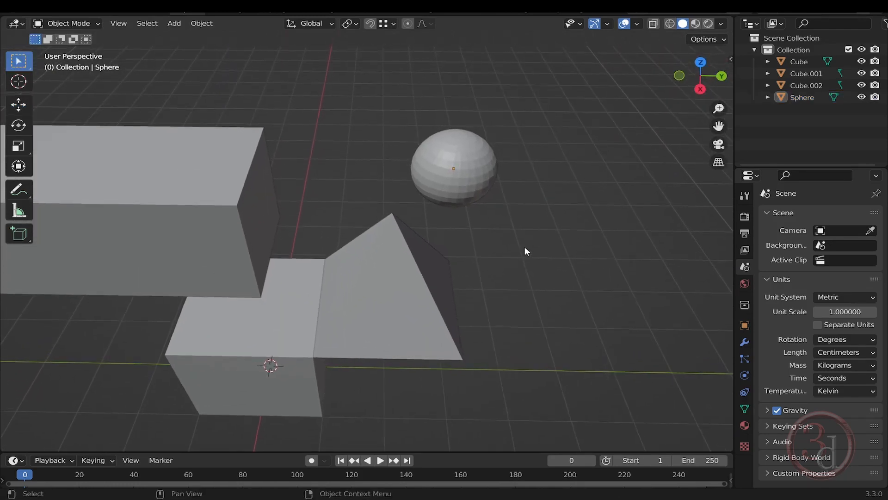
click(448, 176)
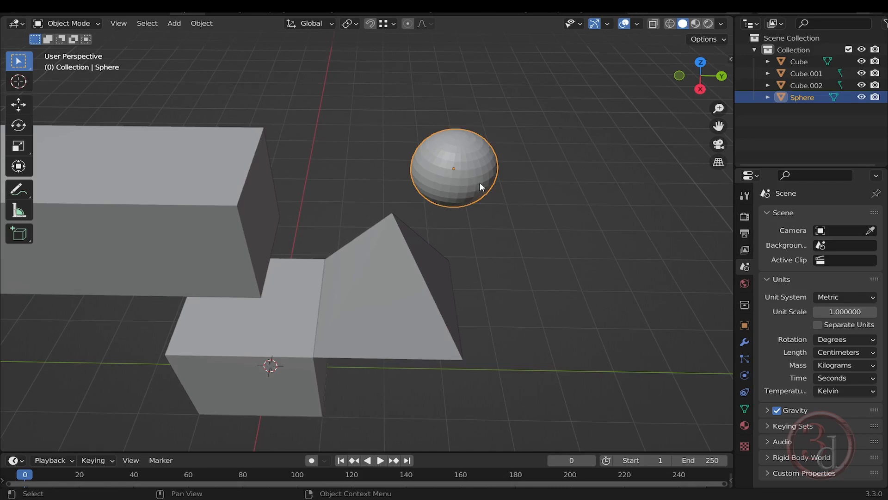
key(g)
key(y)
click(158, 162)
Duplicate the cube beneath the long box and place the copy along Y beyond the pyramid
middle_drag(434, 268, 452, 246)
click(274, 345)
key(shift+d)
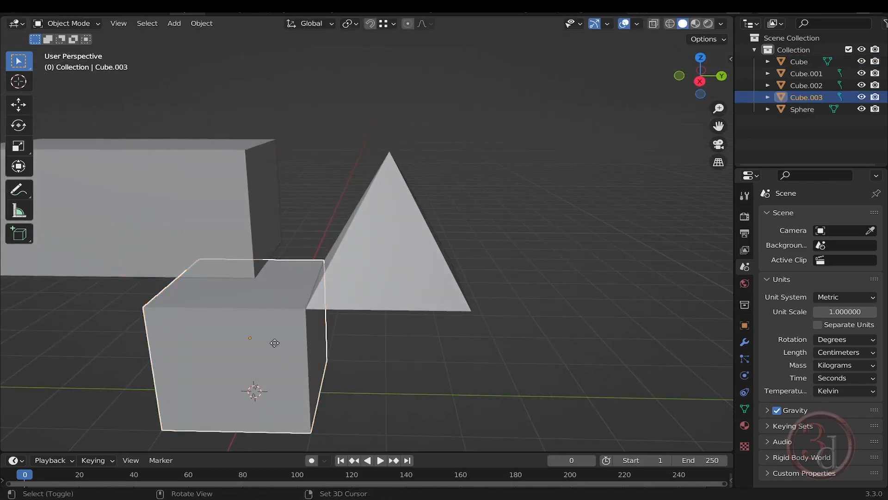
key(y)
click(590, 360)
Try moving the duplicated cube along Z with temporary snapping to the pyramid's lower corner
middle_drag(591, 360, 434, 244)
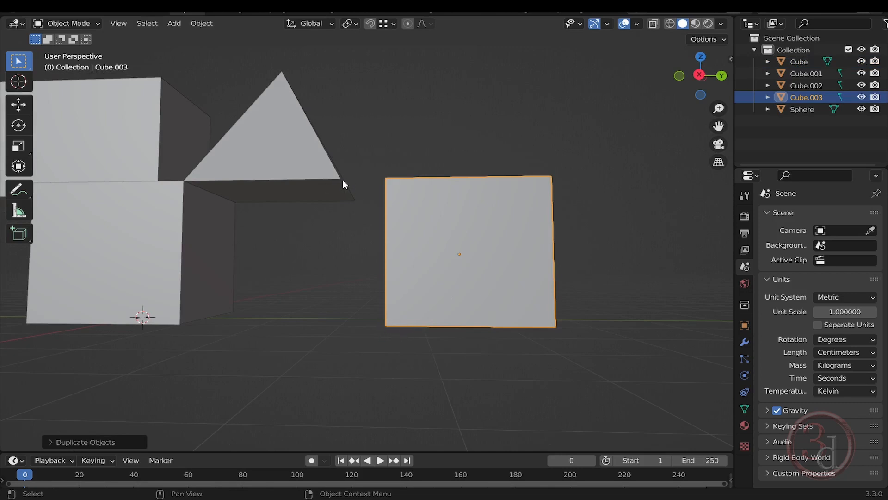
middle_drag(449, 264, 426, 258)
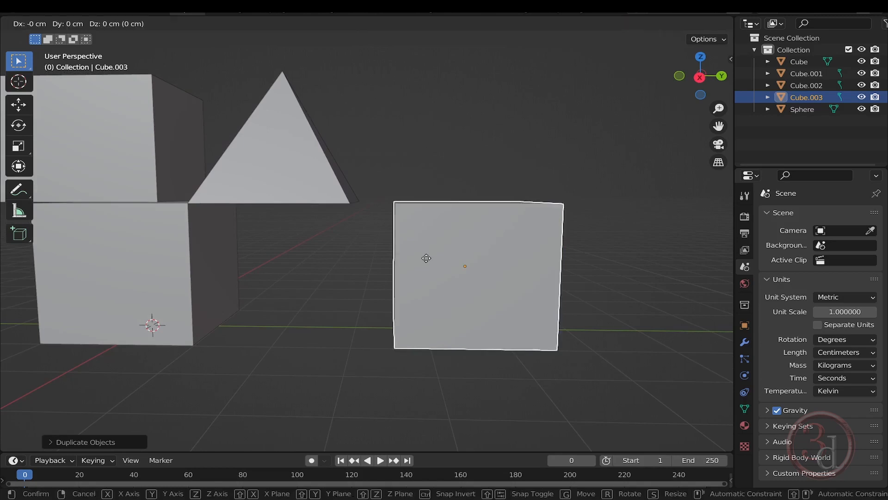
key(z)
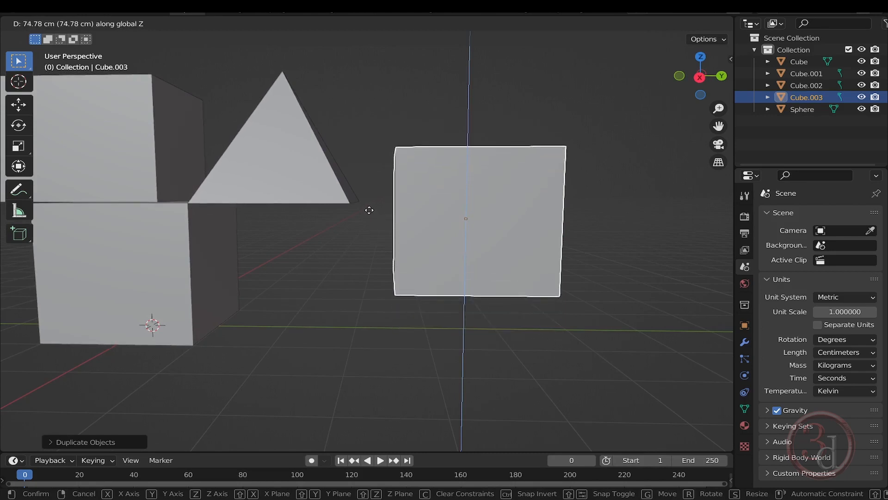
key(ctrl)
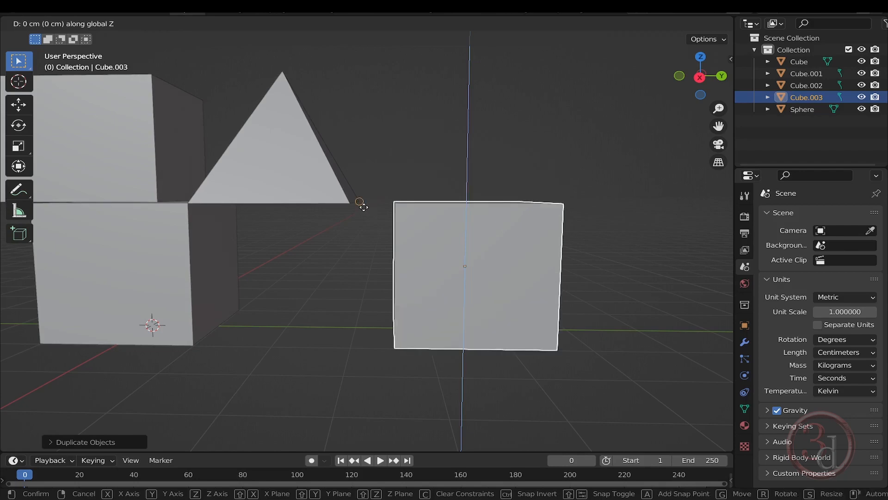
key(ctrl)
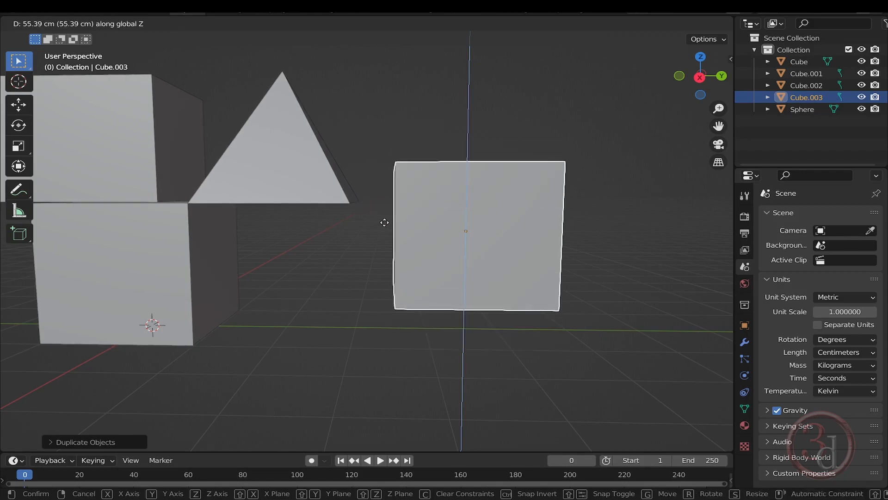
click(422, 359)
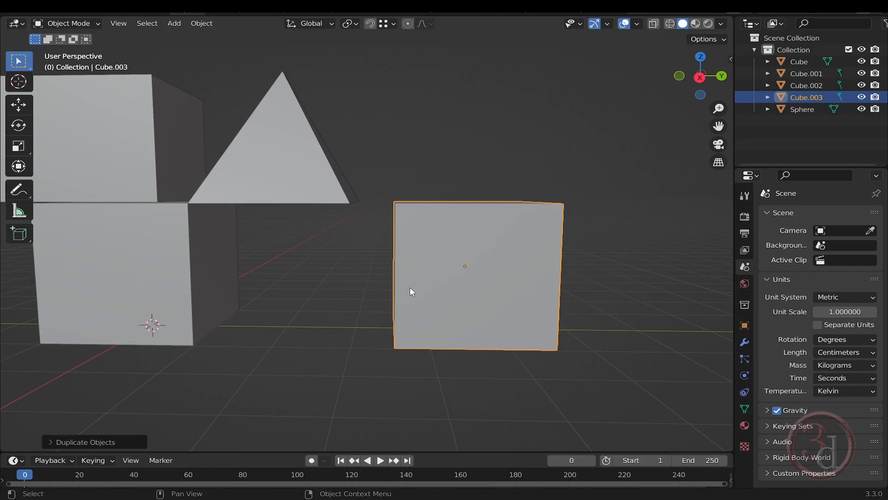
key(g)
key(z)
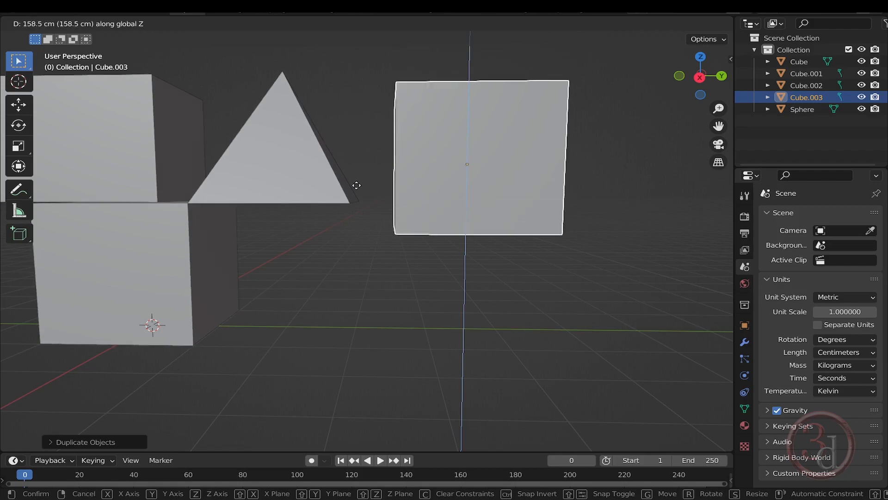
key(ctrl)
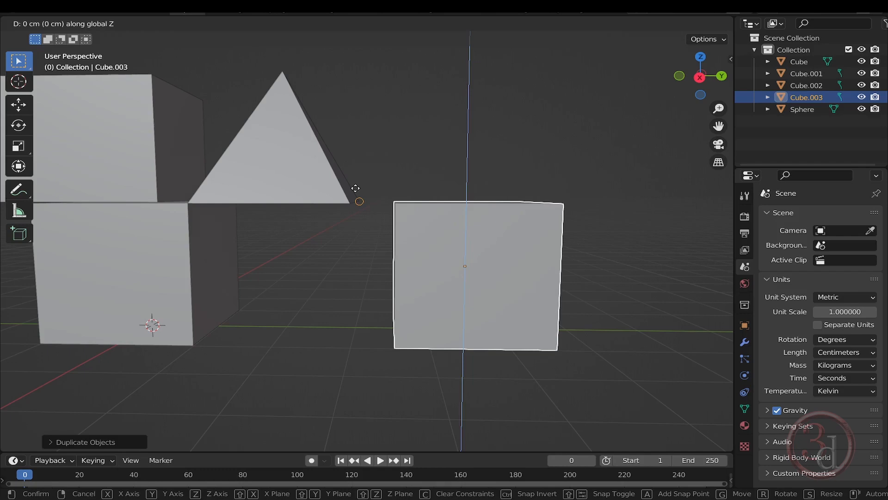
click(356, 188)
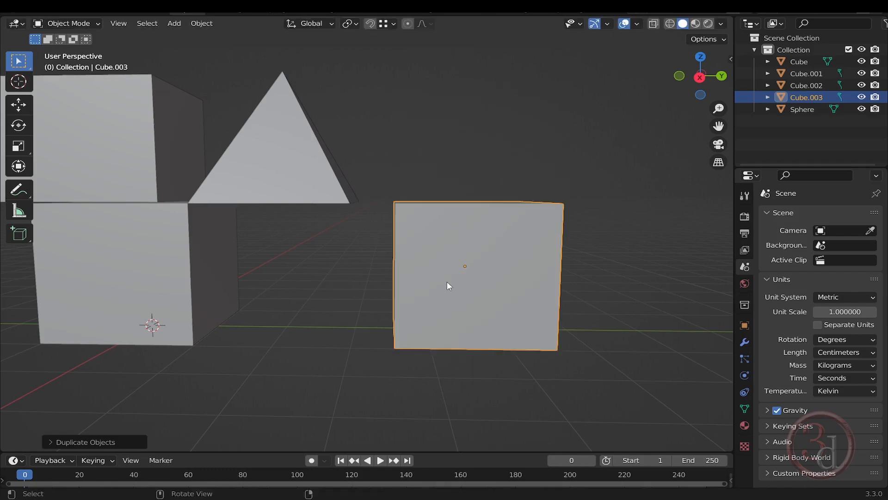
Raise the duplicated cube about 152 cm along Z
mouse_move(447, 282)
middle_down()
mouse_move(437, 310)
mouse_move(443, 303)
mouse_move(430, 284)
middle_up()
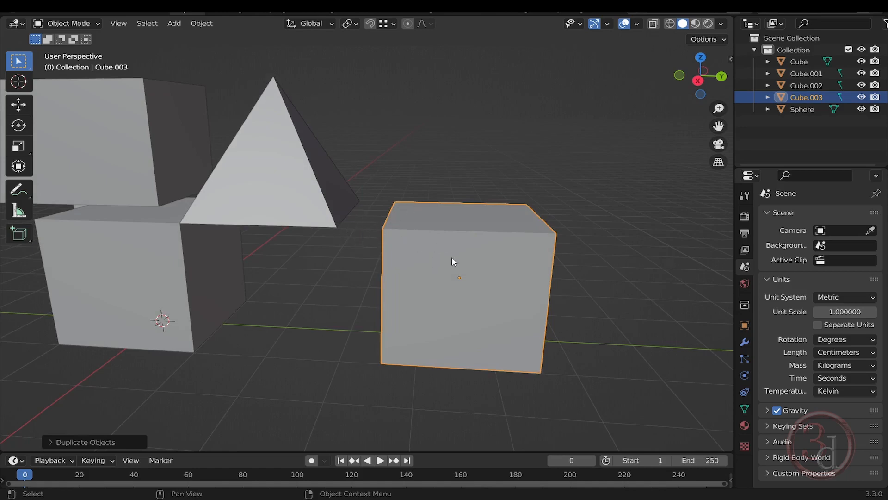
middle_drag(452, 259, 431, 238)
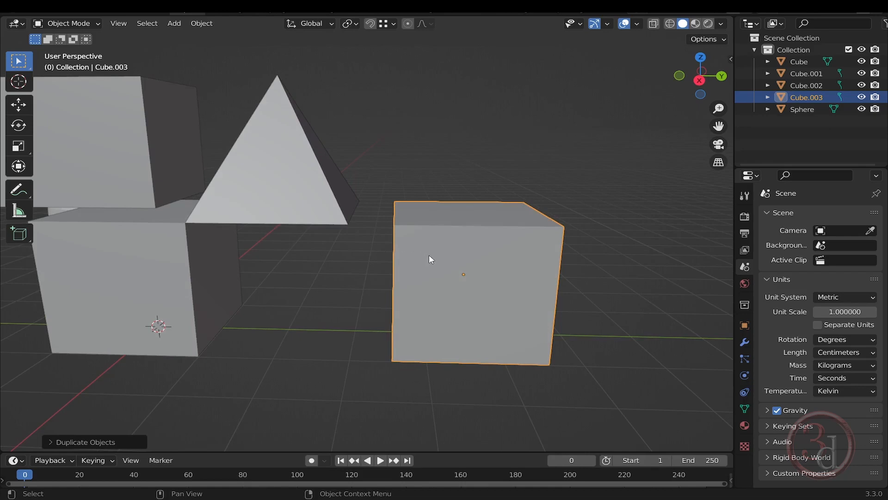
key(g)
key(z)
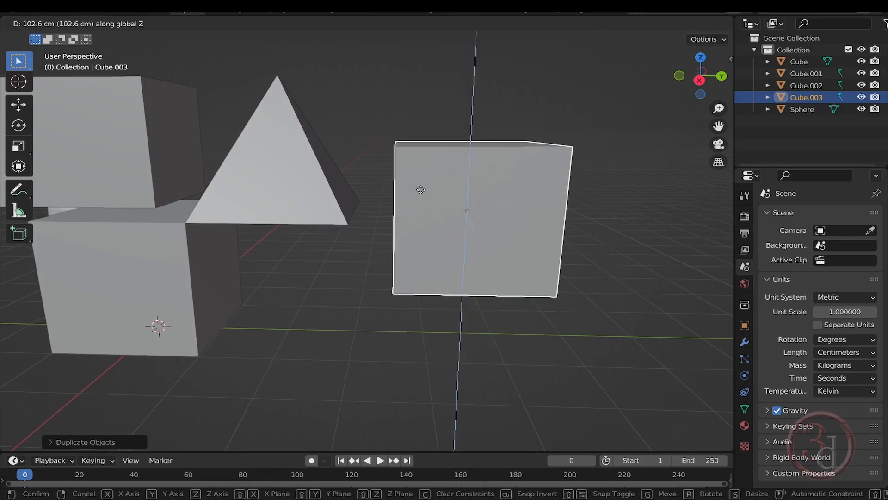
click(421, 158)
middle_drag(360, 227, 418, 204)
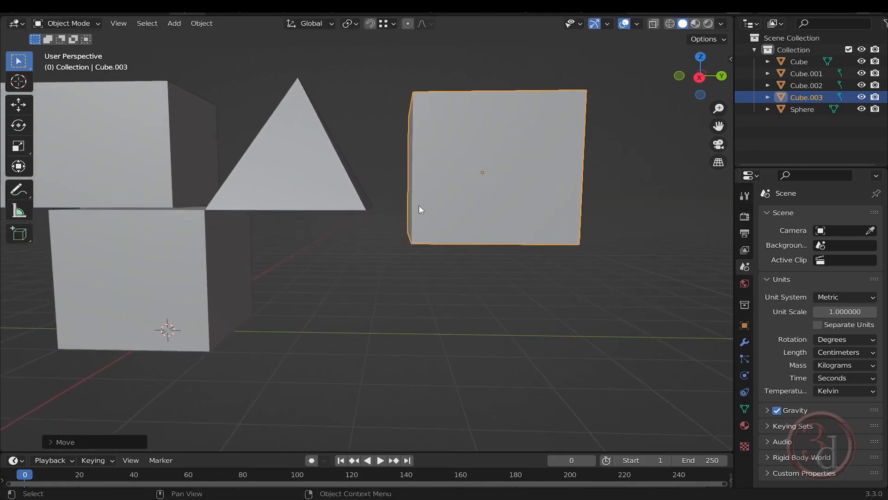
Try snapping the raised cube's bottom along Z to the height of the pyramid's base corner
key(g)
key(z)
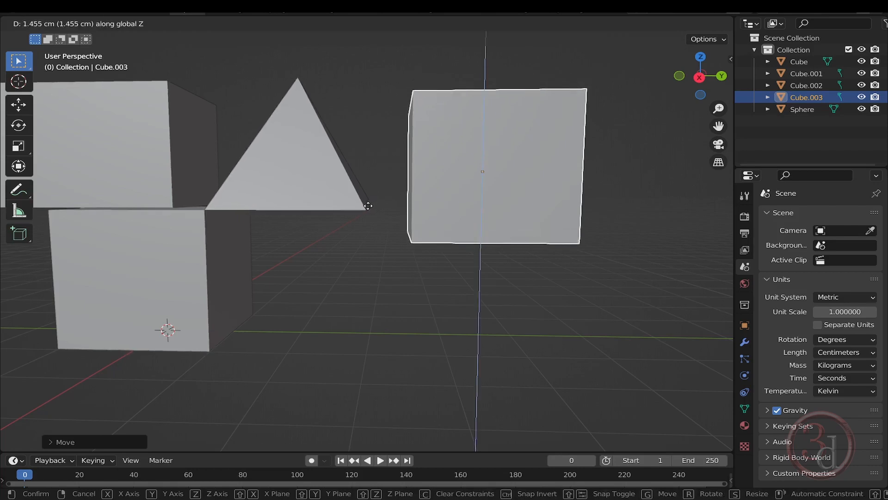
key(ctrl)
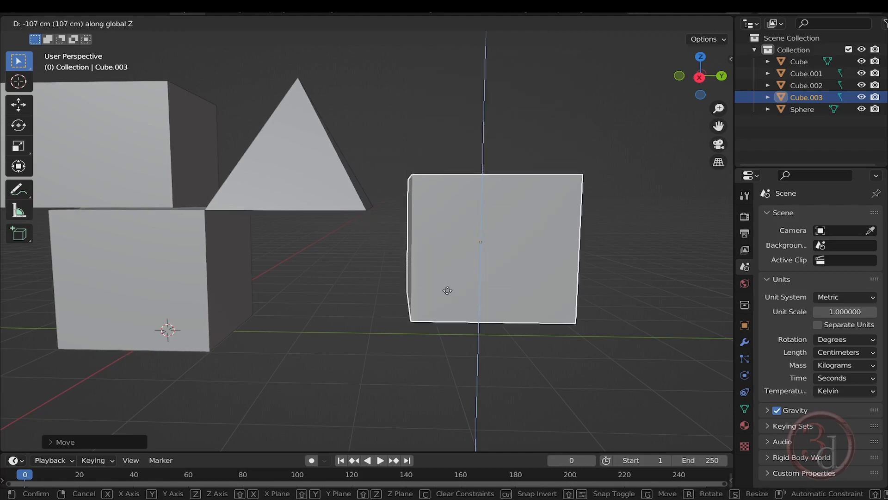
key(ctrl)
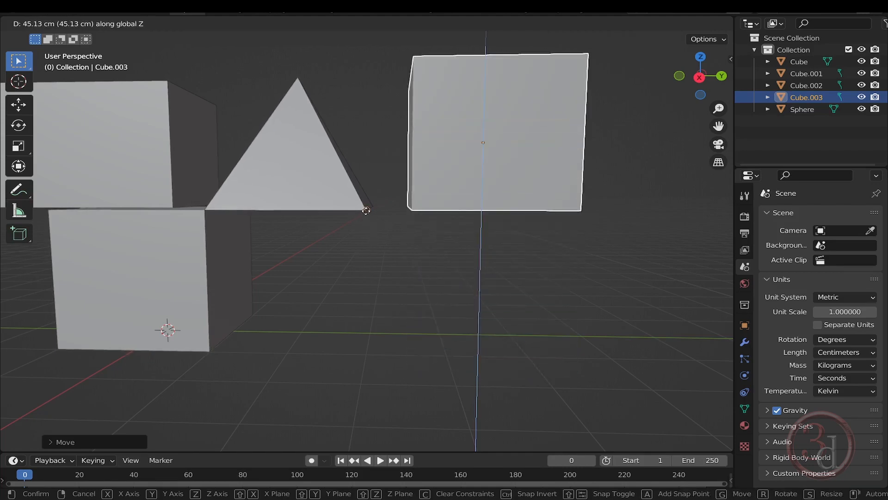
click(433, 207)
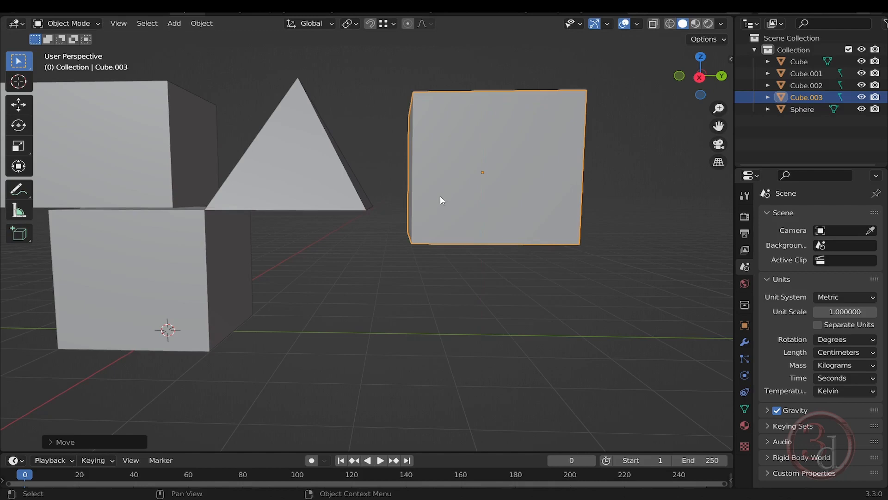
Lower the duplicated cube and snap its top along Z level with the pyramid's base corner
key(g)
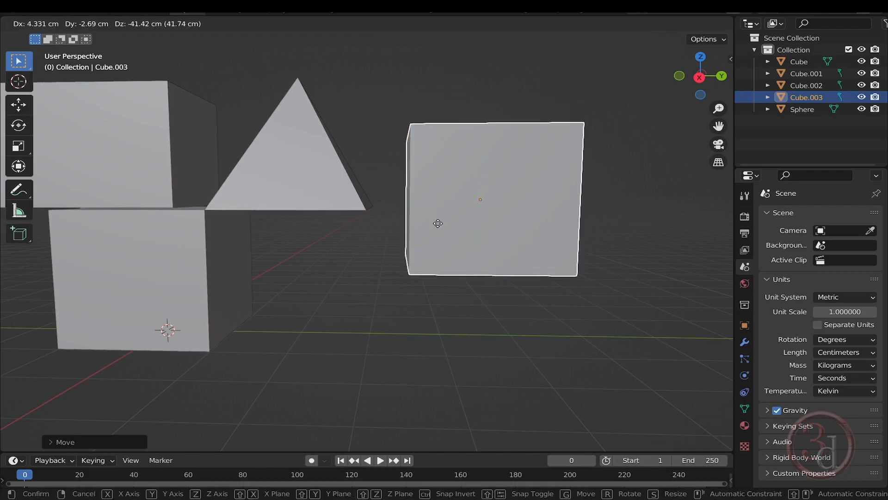
click(439, 255)
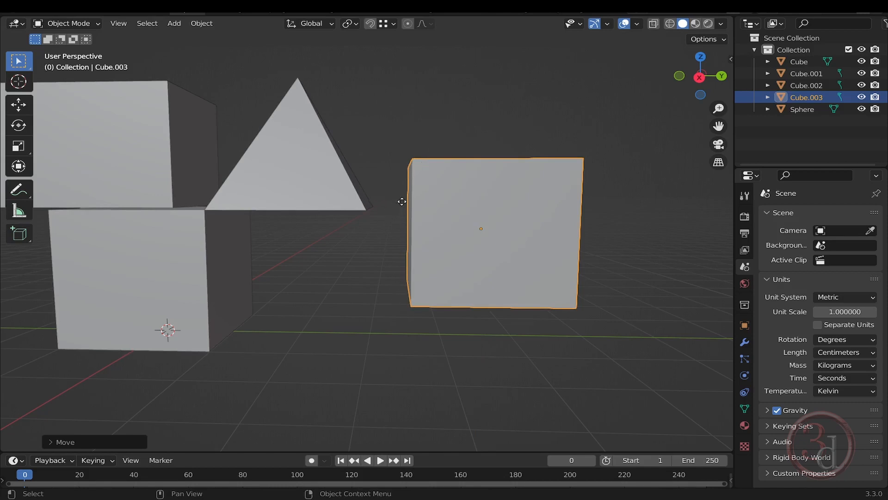
key(g)
key(z)
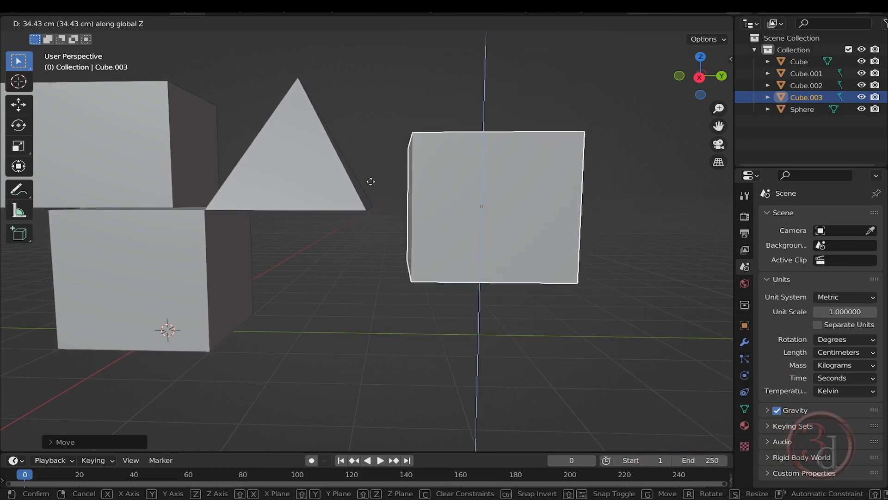
click(380, 207)
middle_drag(465, 276, 452, 301)
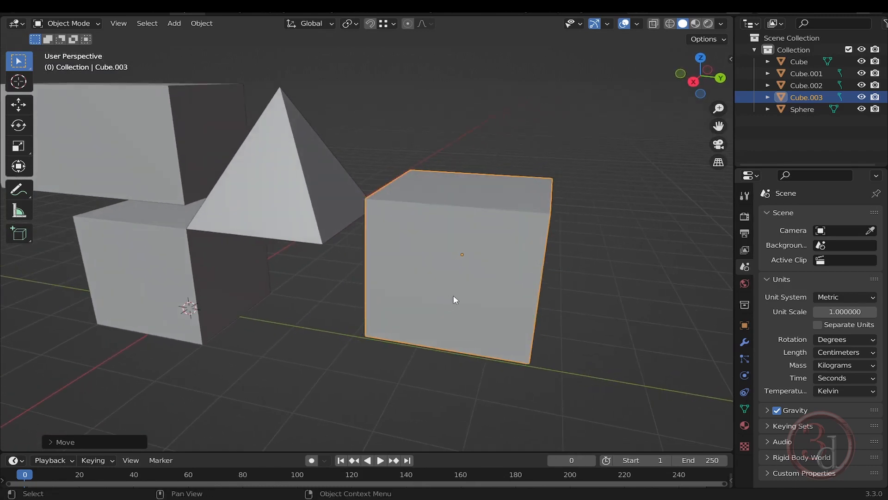